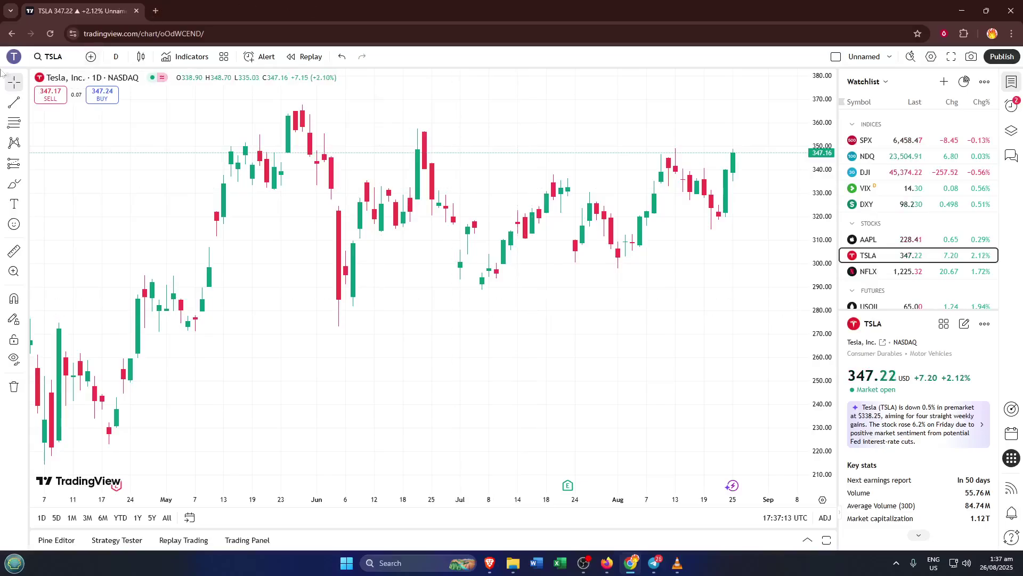
- Open the account avatar menu from the TSLA chart
{"action": "left_click", "coordinate": [14, 57]}
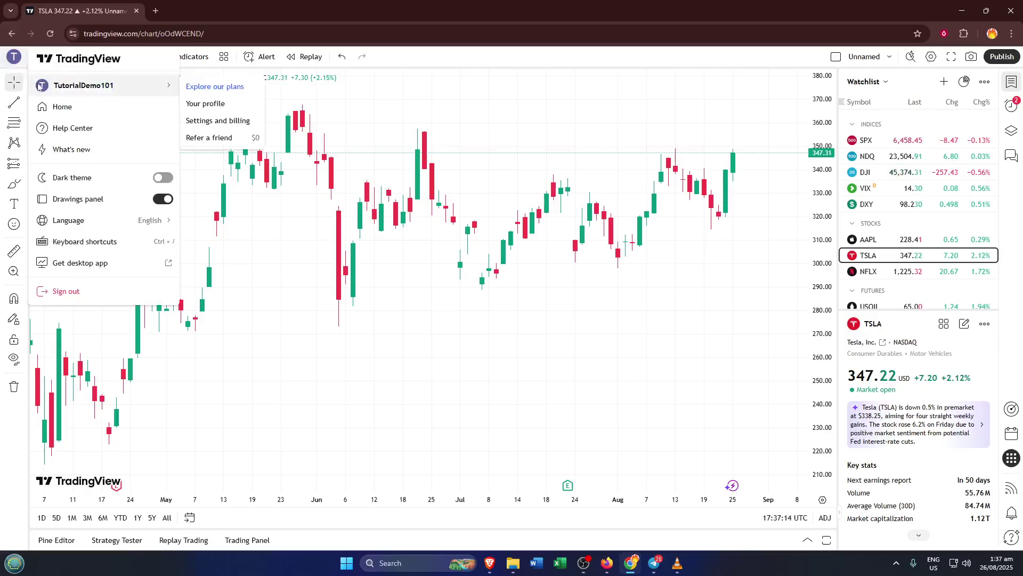
- Go to the TradingView home page and scroll through the Market summary of major indices
{"action": "left_click", "coordinate": [56, 107]}
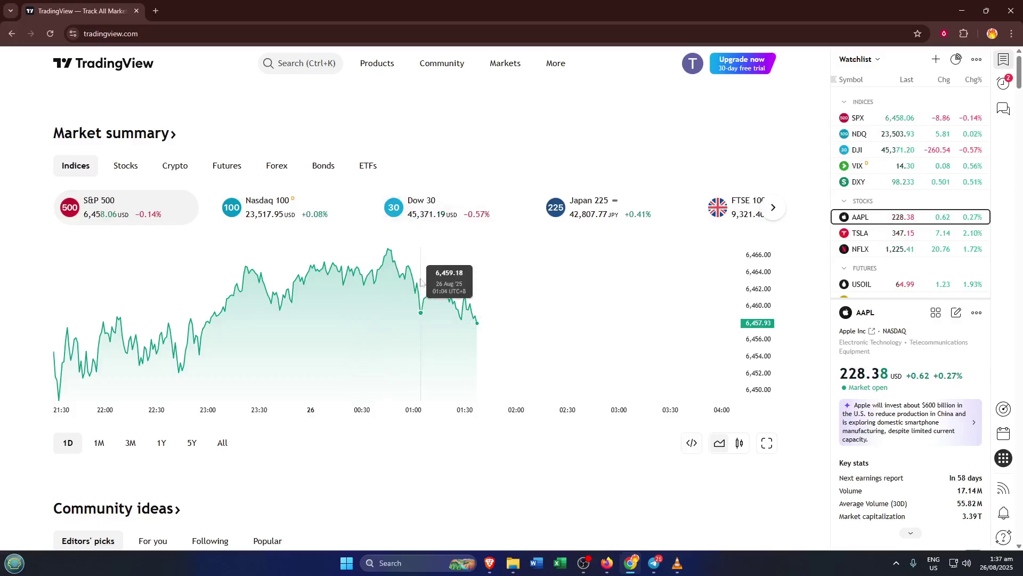
{"action": "scroll", "coordinate": [405, 256], "scroll_direction": "down", "scroll_amount": 2}
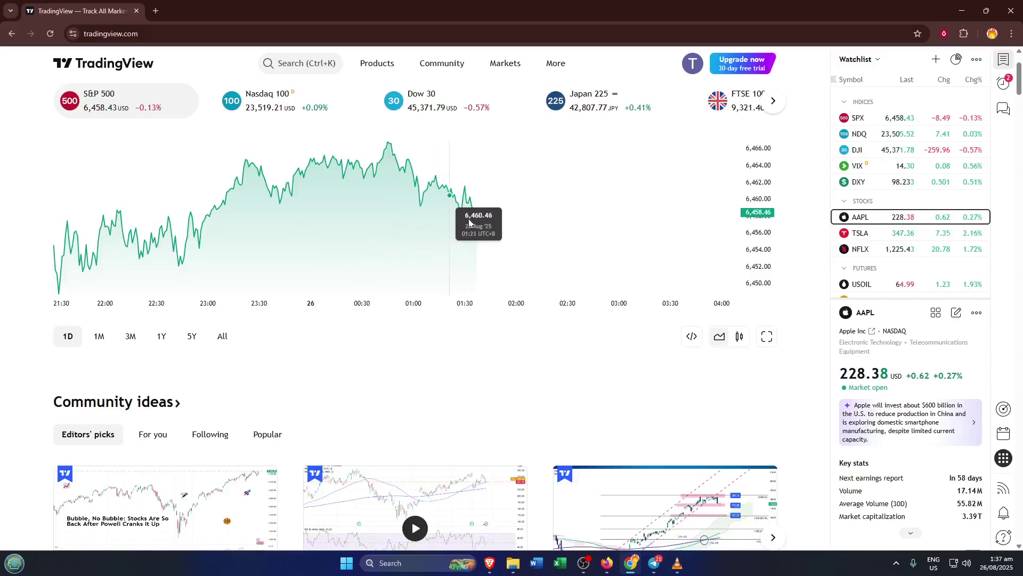
{"action": "scroll", "coordinate": [504, 216], "scroll_direction": "up", "scroll_amount": 2}
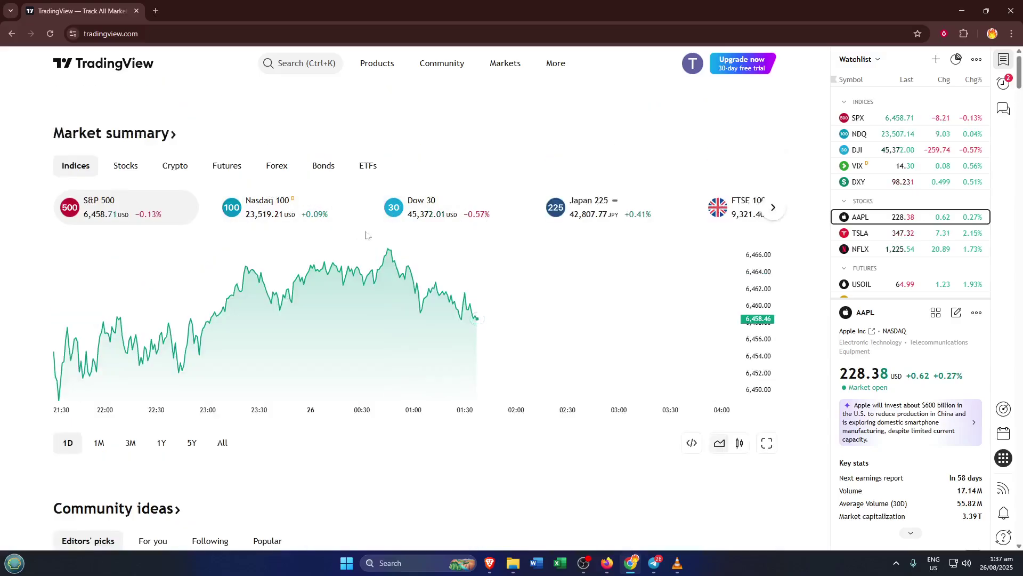
{"action": "mouse_move", "coordinate": [379, 289]}
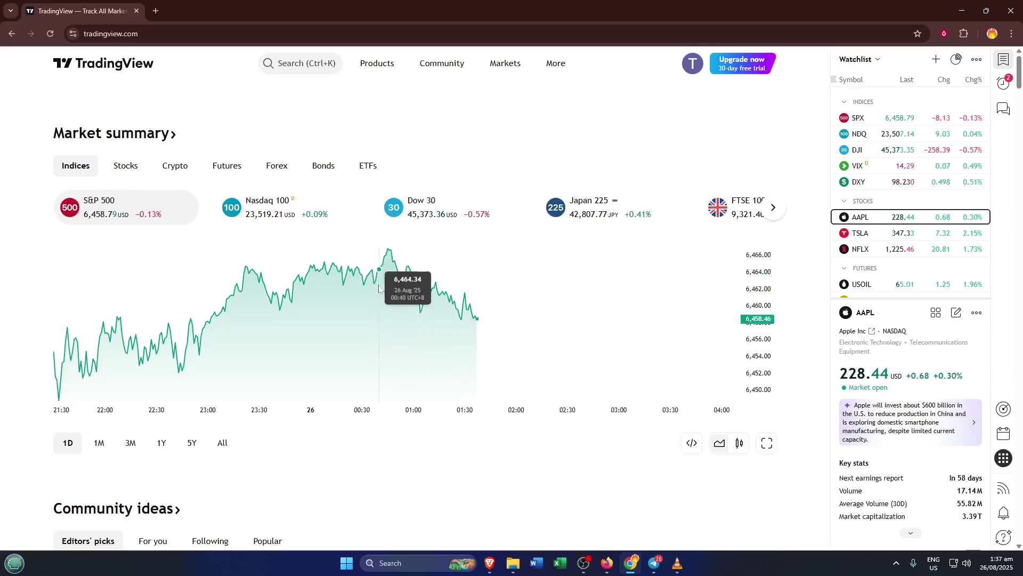
- Reload the home page and scroll through the Community ideas editors' picks
{"action": "left_click", "coordinate": [542, 310]}
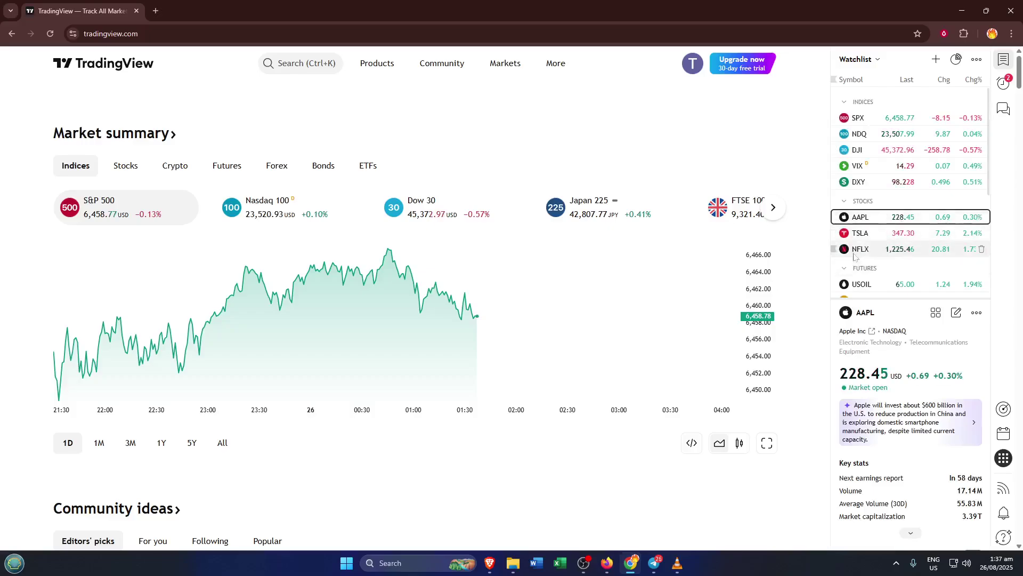
{"action": "scroll", "coordinate": [683, 325], "scroll_direction": "down", "scroll_amount": 3}
{"action": "scroll", "coordinate": [638, 329], "scroll_direction": "down", "scroll_amount": 2}
{"action": "scroll", "coordinate": [638, 329], "scroll_direction": "down", "scroll_amount": 2}
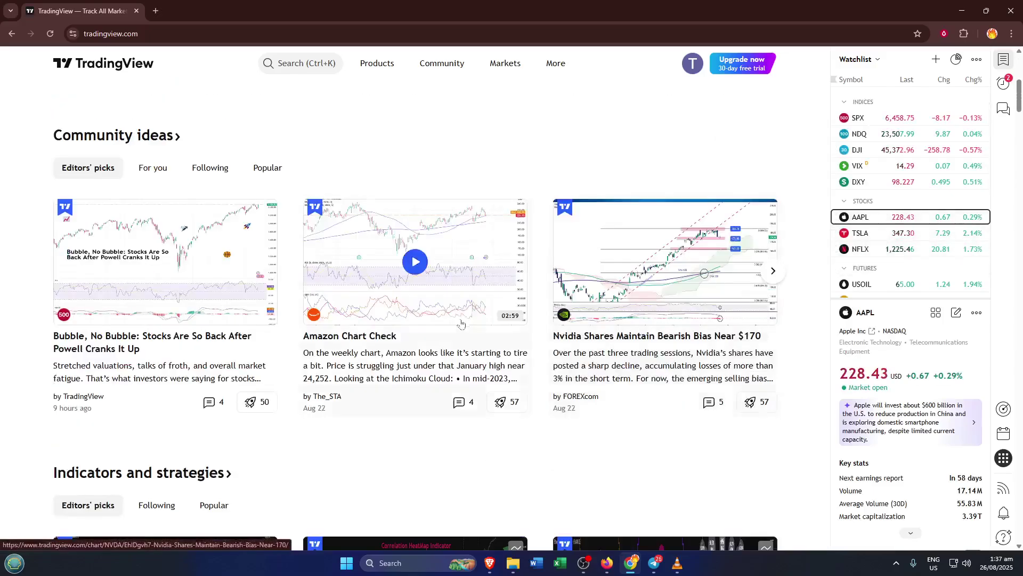
{"action": "scroll", "coordinate": [571, 288], "scroll_direction": "up", "scroll_amount": 1}
{"action": "scroll", "coordinate": [507, 259], "scroll_direction": "up", "scroll_amount": 2}
{"action": "scroll", "coordinate": [505, 250], "scroll_direction": "down", "scroll_amount": 3}
{"action": "scroll", "coordinate": [505, 250], "scroll_direction": "up", "scroll_amount": 3}
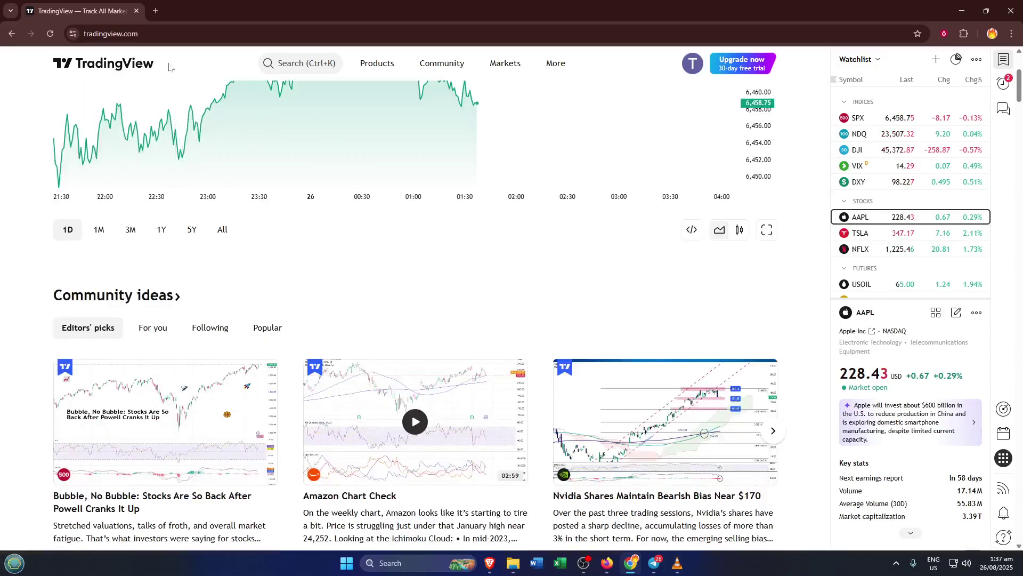
- In a new tab, open Chrome Settings at the System page showing graphics acceleration
{"action": "left_click", "coordinate": [159, 12]}
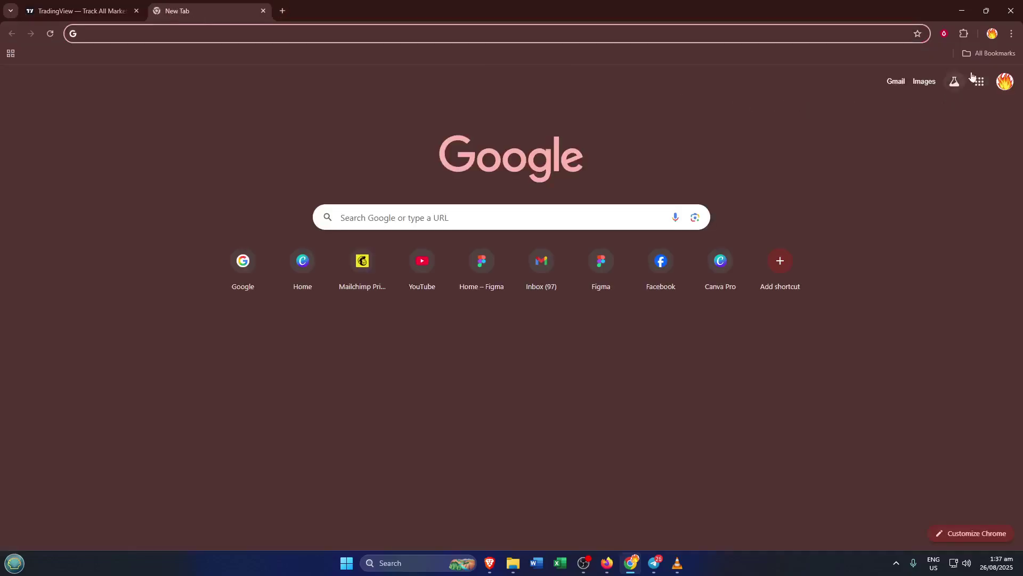
{"action": "left_click", "coordinate": [1007, 36]}
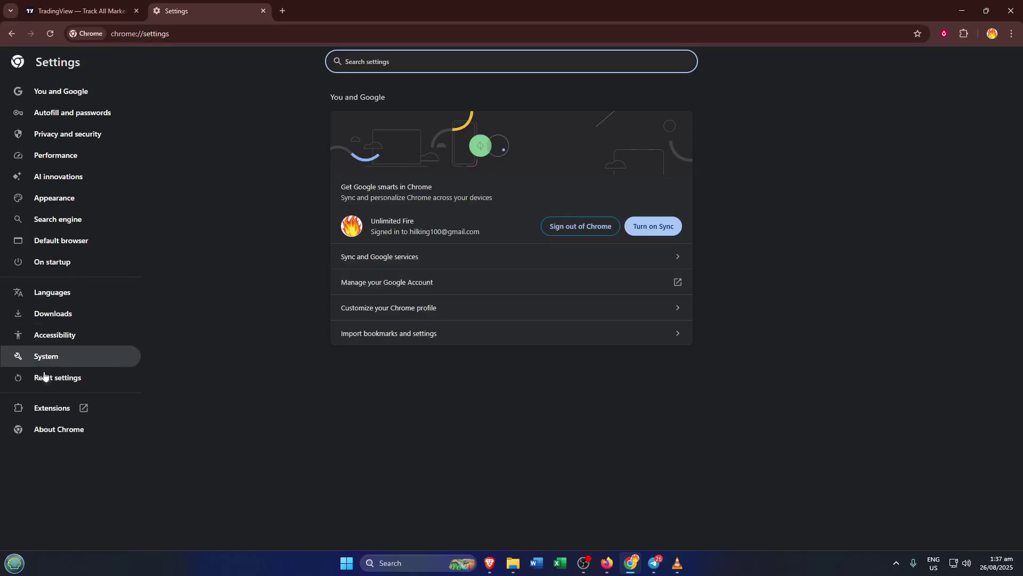
{"action": "left_click", "coordinate": [63, 357]}
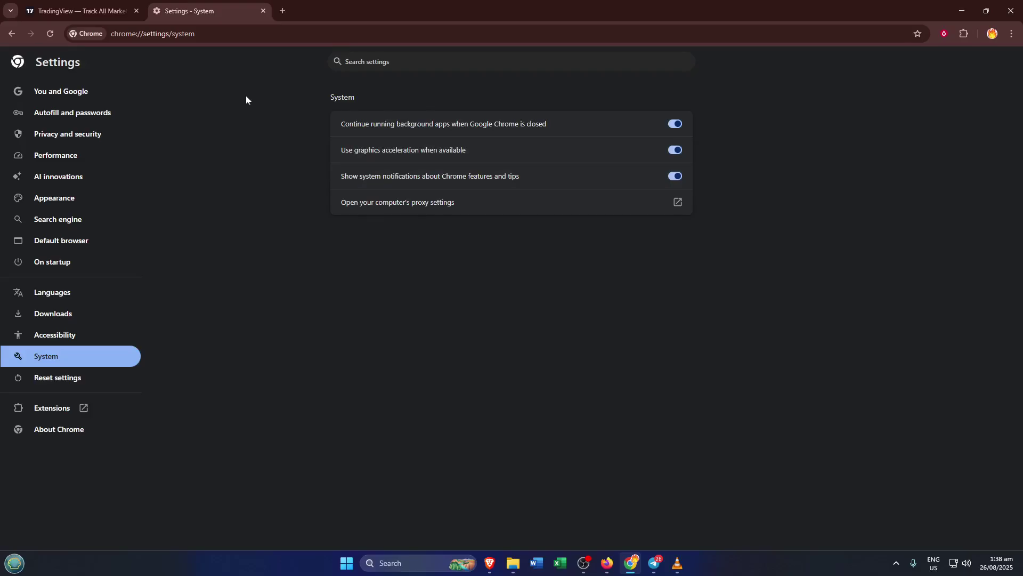
- Close the Settings - System tab, leaving only the TradingView home page open
{"action": "left_click", "coordinate": [263, 10]}
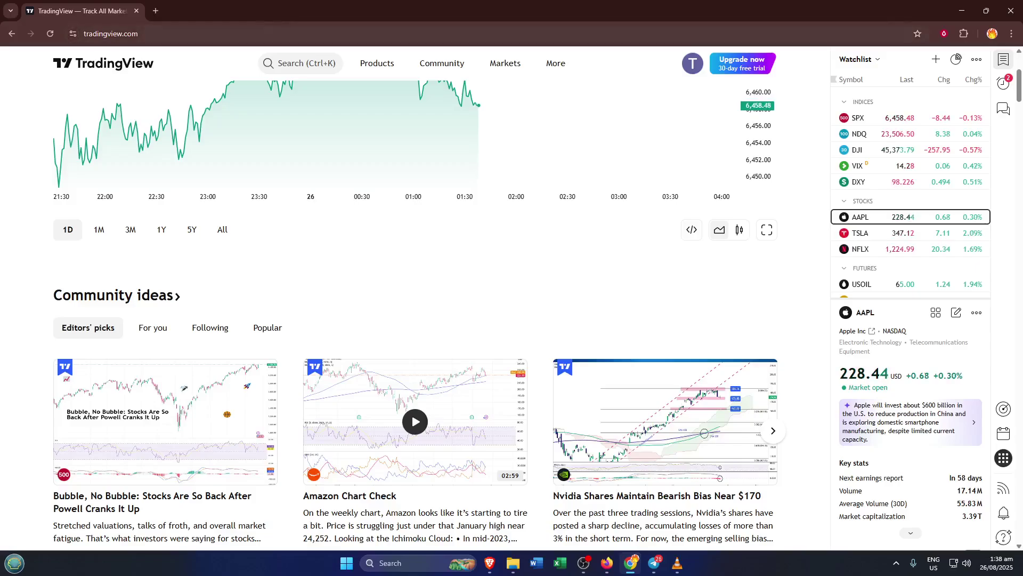